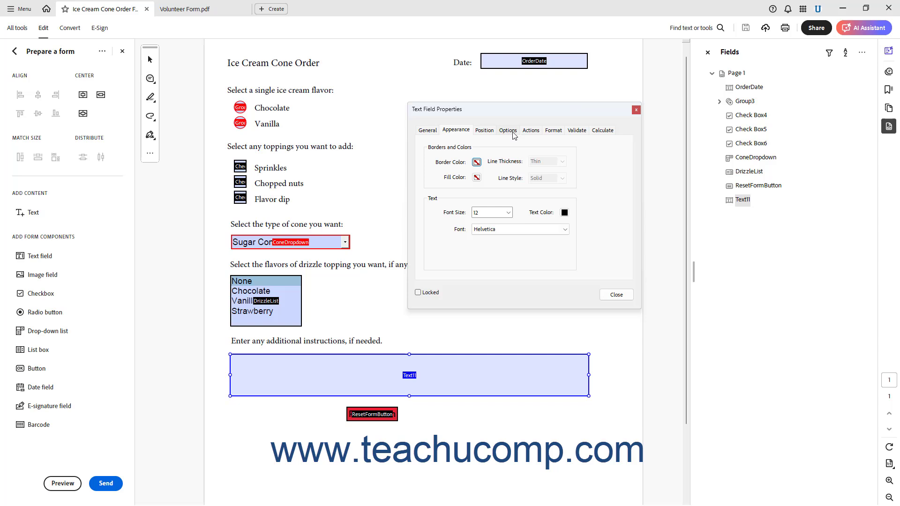
Examine the option settings of the additional-instructions text field, the cone dropdown, the drizzle list box and the reset button
click(509, 130)
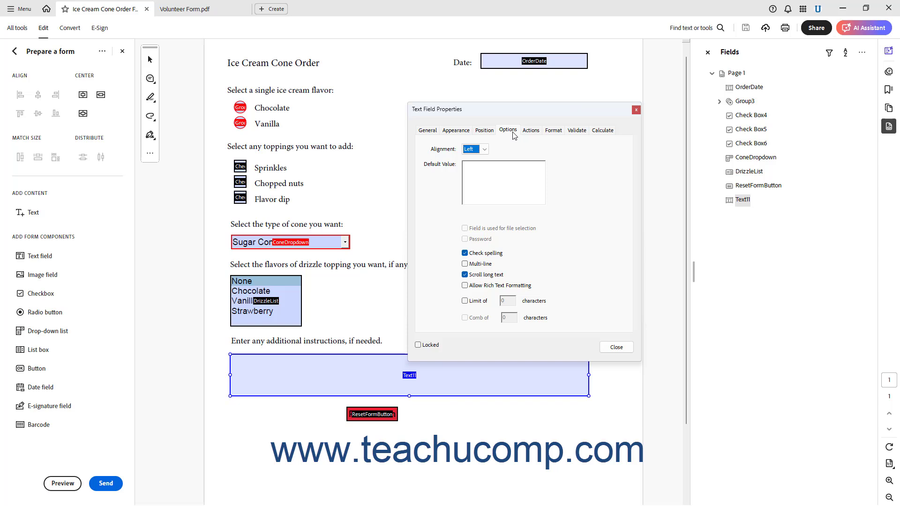
click(313, 243)
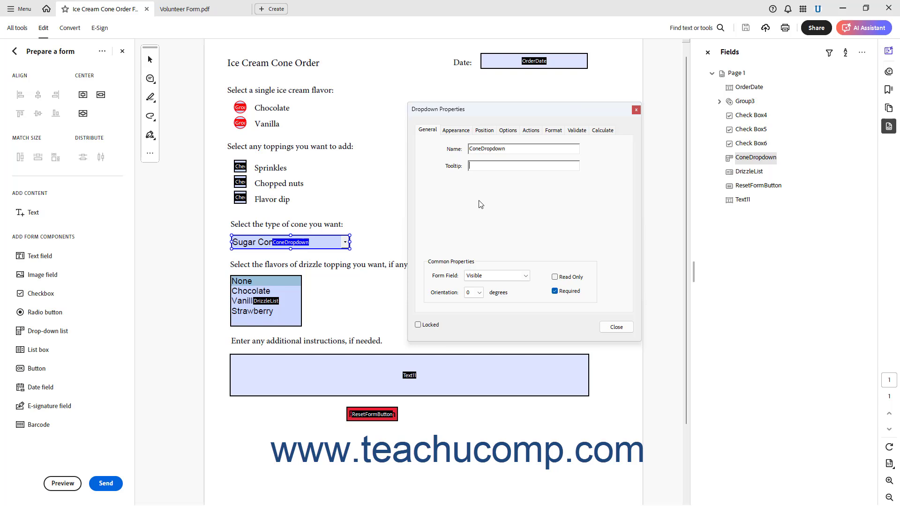
click(290, 311)
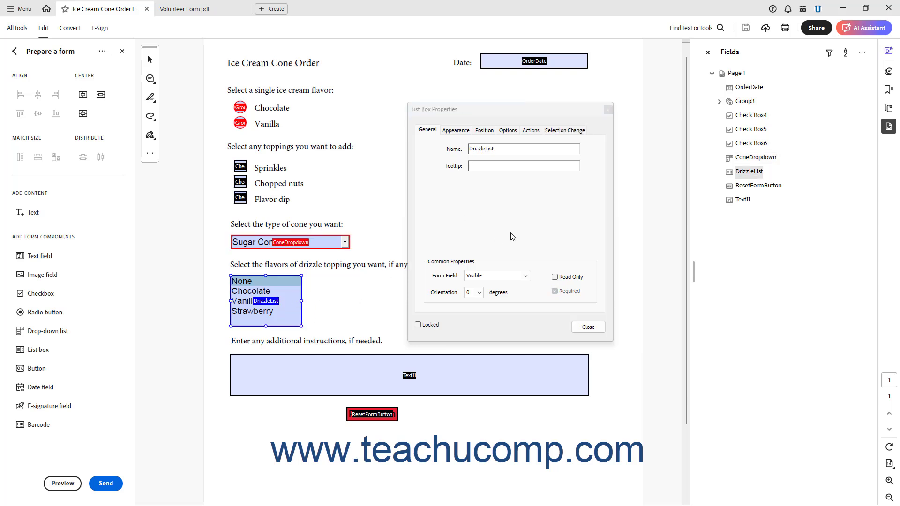
click(510, 132)
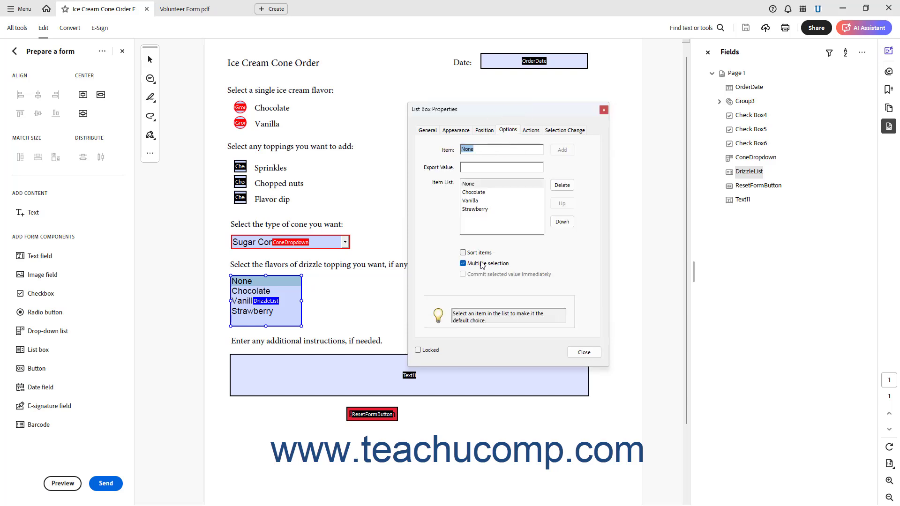
click(330, 245)
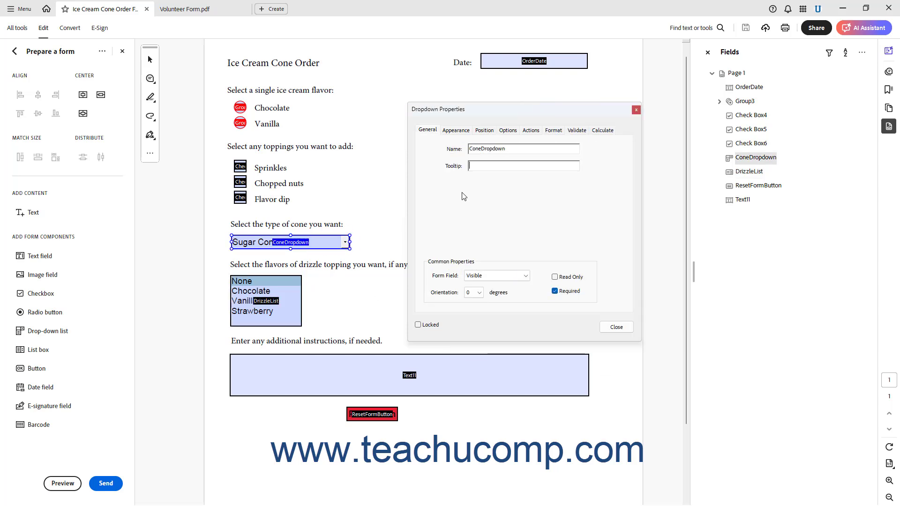
click(507, 131)
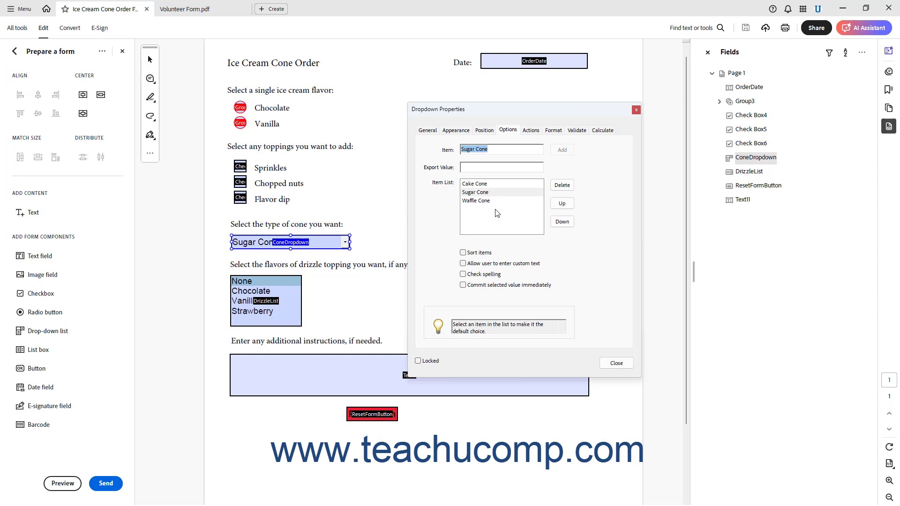
click(381, 417)
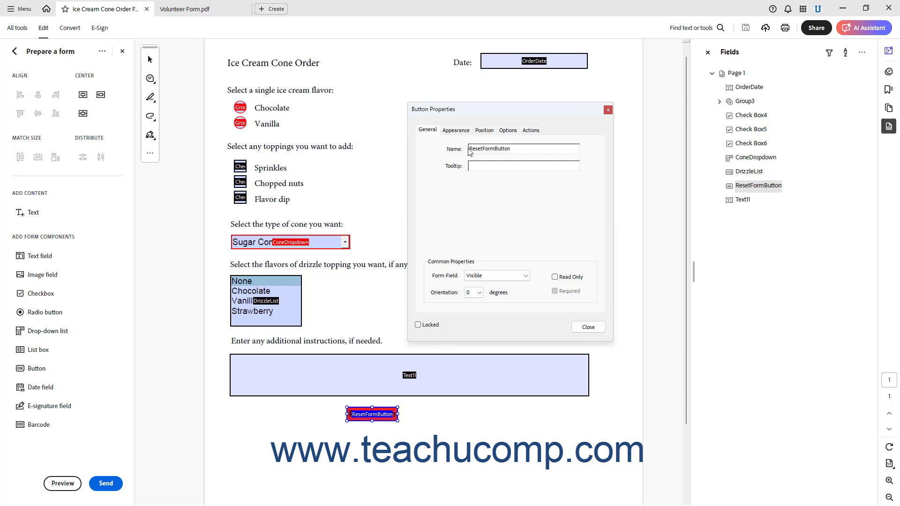
click(503, 134)
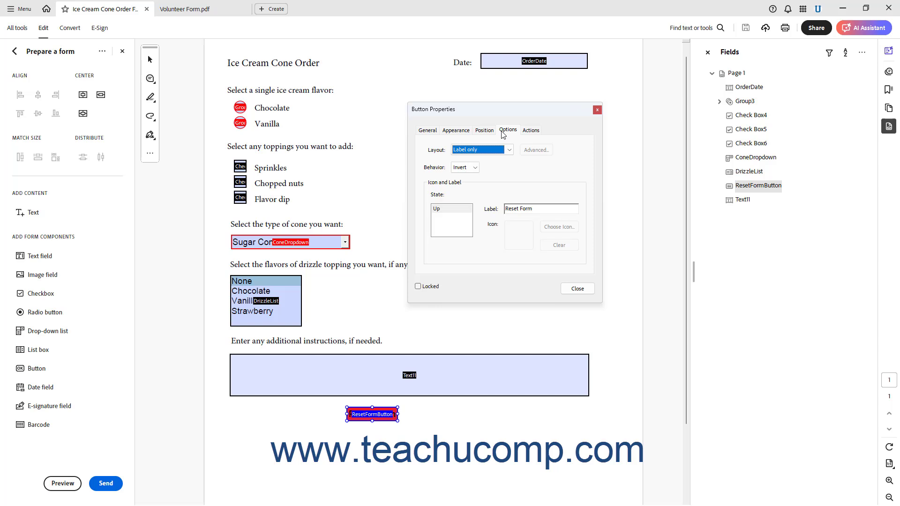
Open the option settings of the additional-instructions text field and review its alignment choices and default value
click(447, 383)
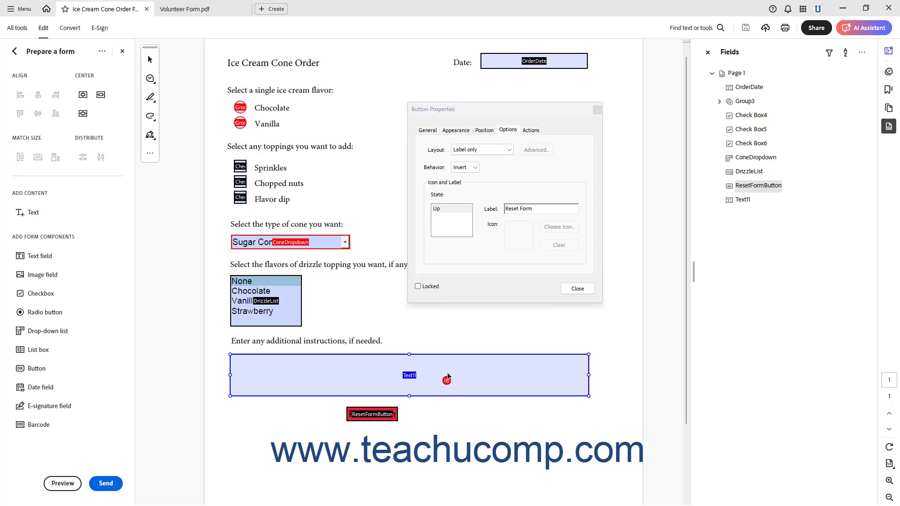
click(509, 131)
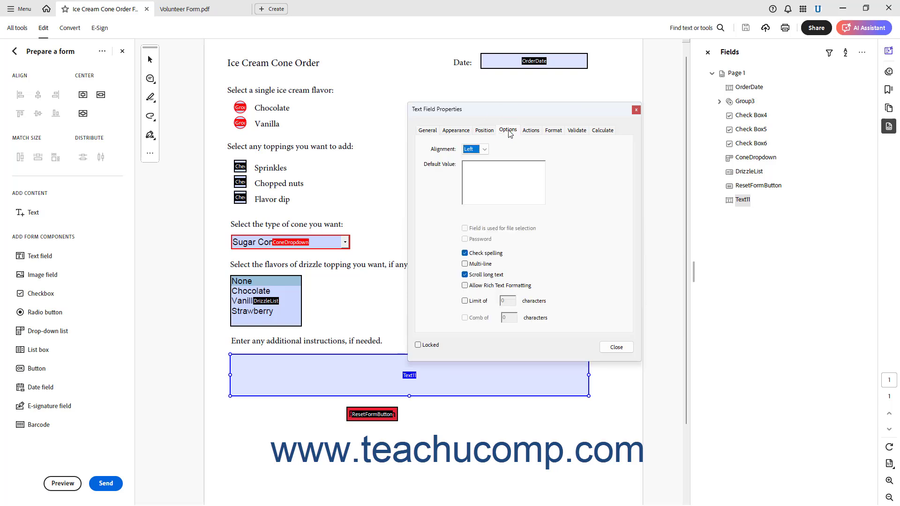
click(485, 151)
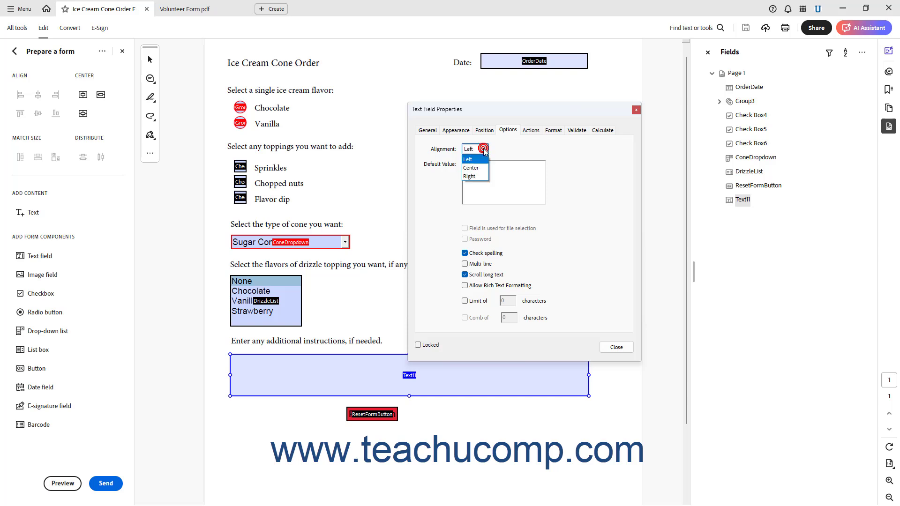
click(485, 150)
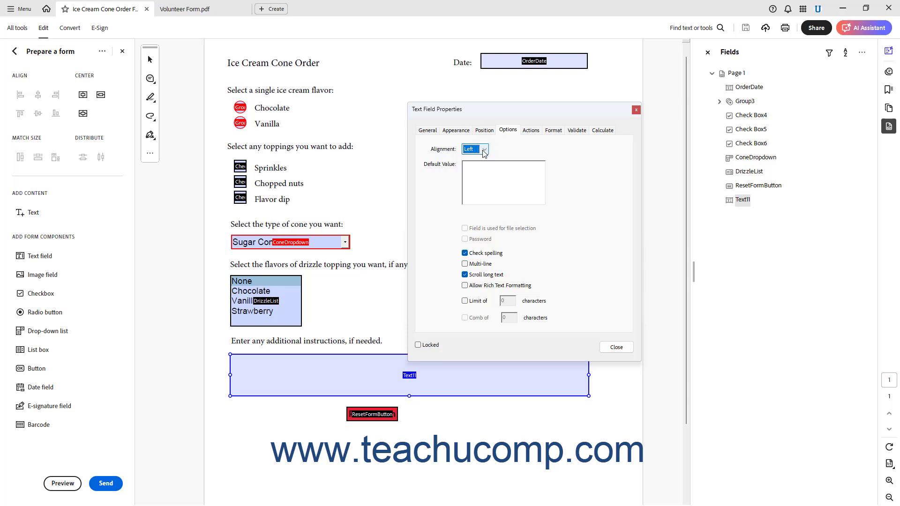
click(474, 169)
Turn off spell checking for the additional-instructions field and try designating it for file selection
click(465, 253)
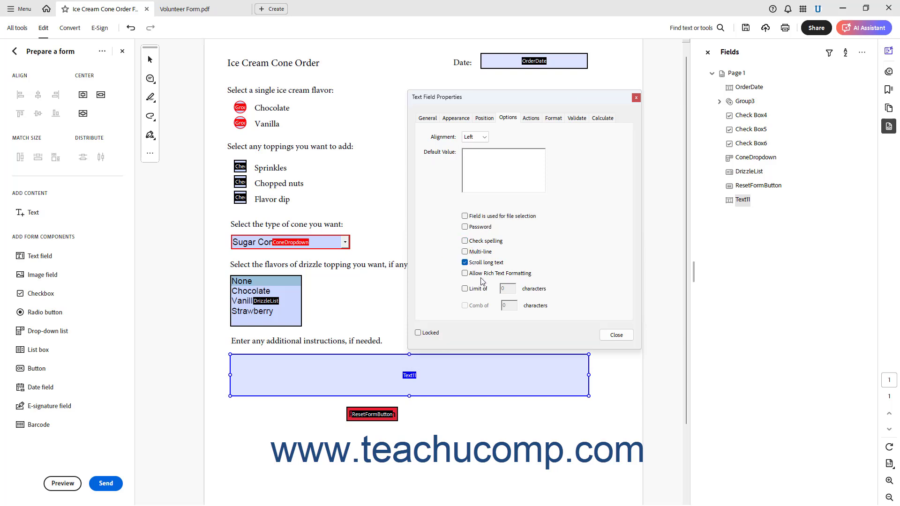
click(464, 217)
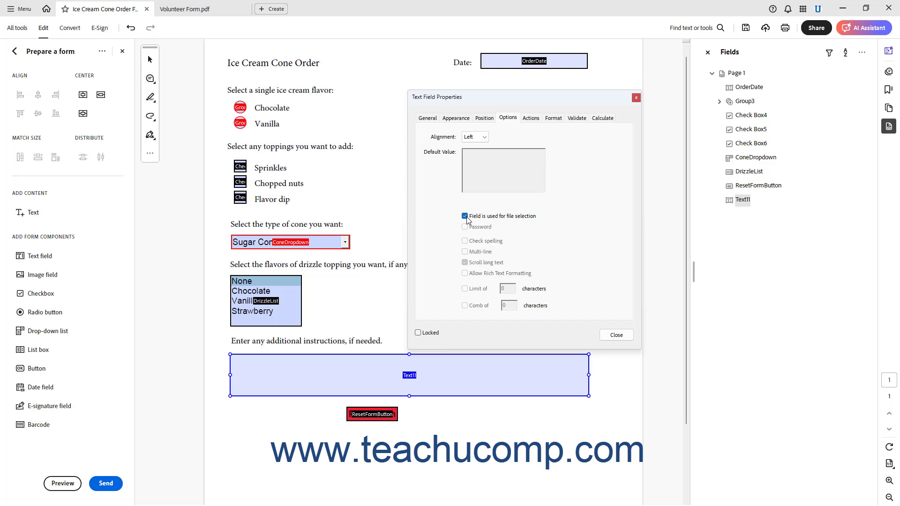
click(466, 217)
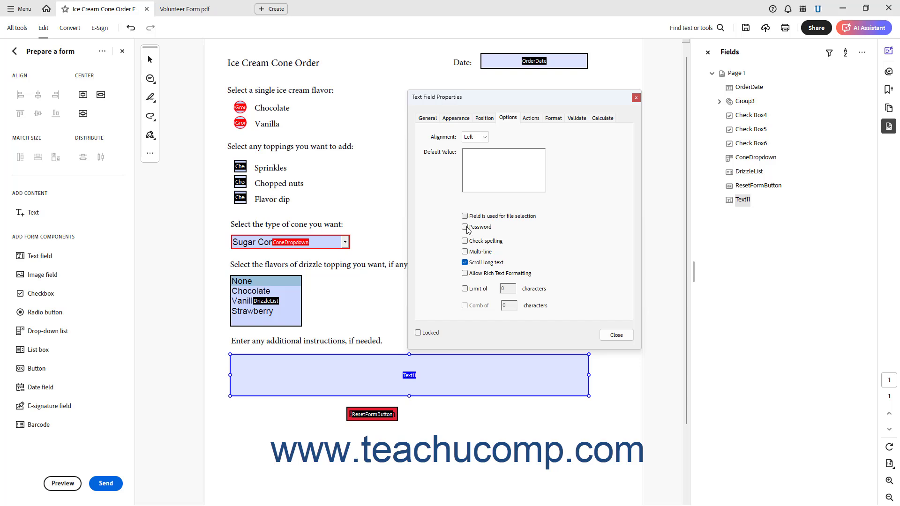
Turn off long-text scrolling for the additional-instructions field and try its Check spelling and Password options
click(465, 263)
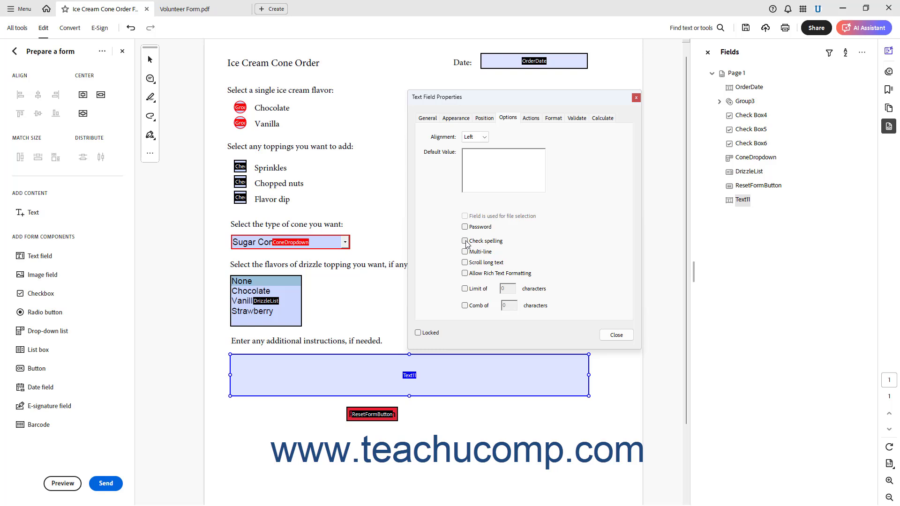
click(466, 241)
click(466, 241)
click(465, 227)
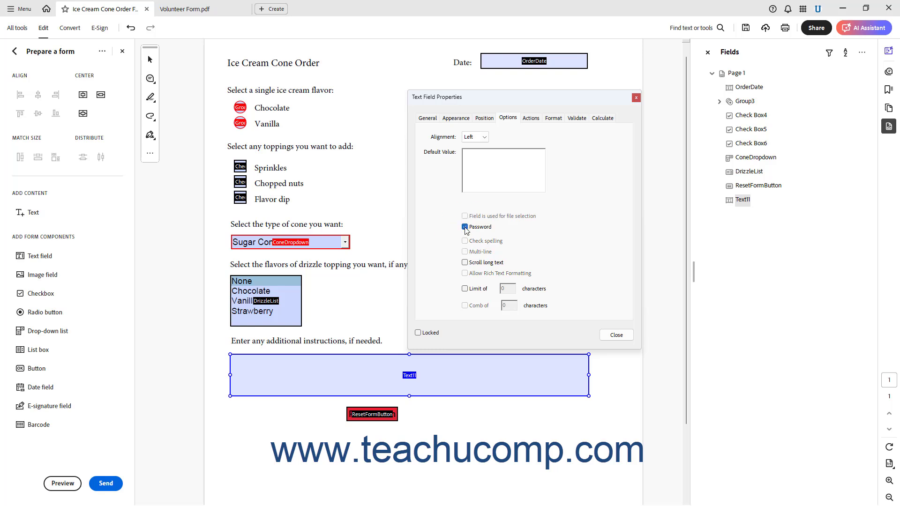
click(465, 227)
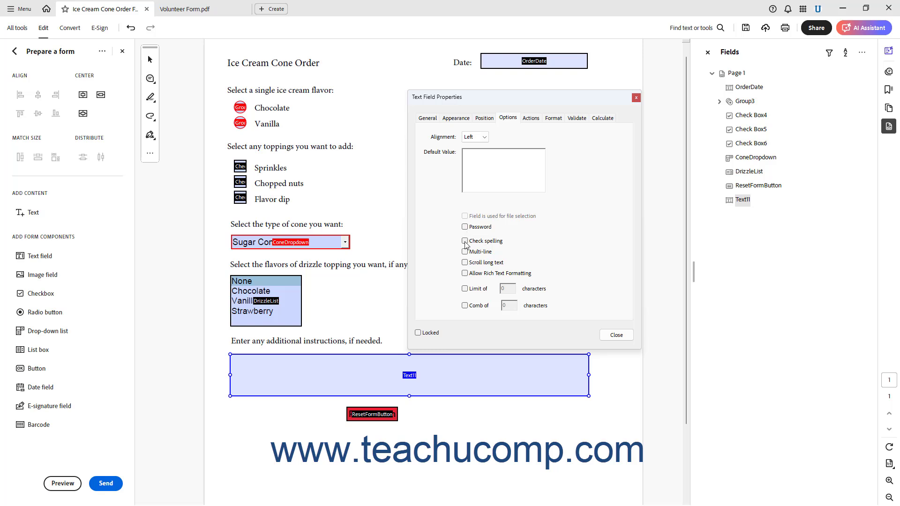
Enable Check spelling, Multi-line, Scroll long text, Allow Rich Text Formatting and a character limit for the additional-instructions field
click(465, 241)
click(465, 252)
click(465, 262)
click(465, 275)
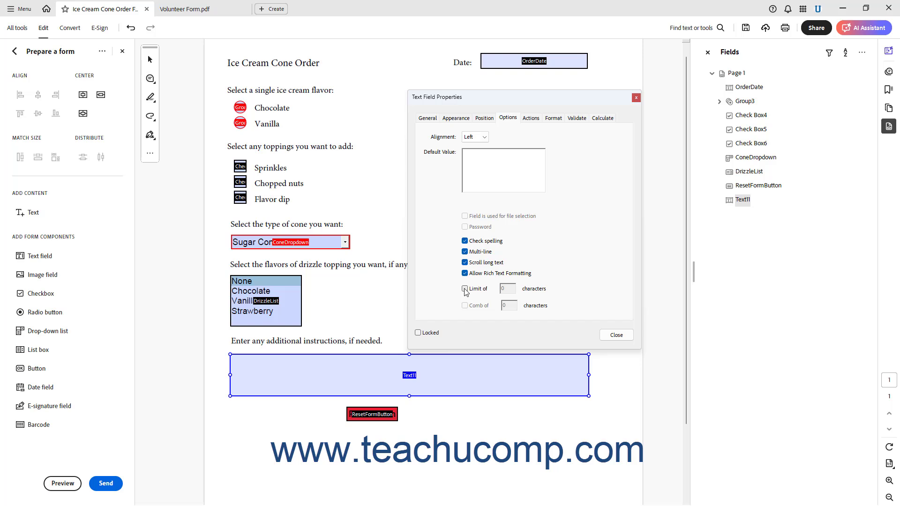
click(465, 289)
text(00)
Review the button style choices and the radio button choice value in the Chocolate radio button's options
click(241, 108)
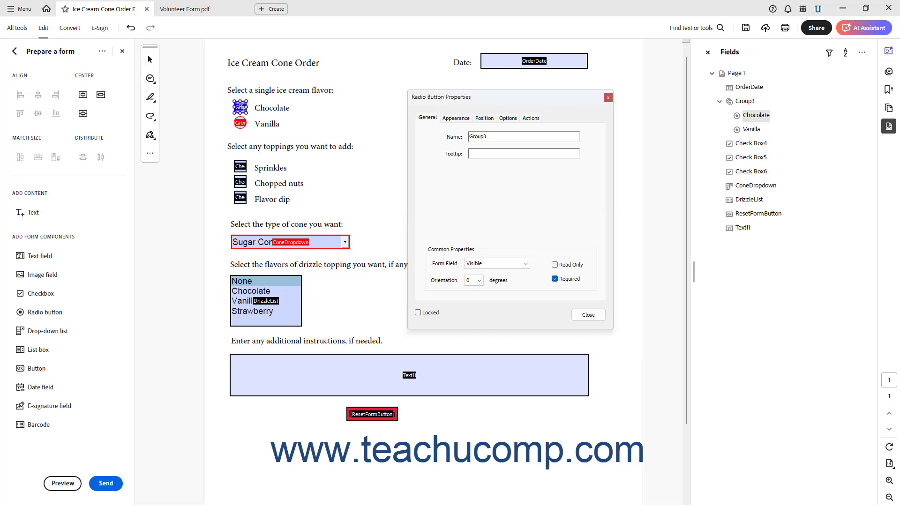
click(508, 118)
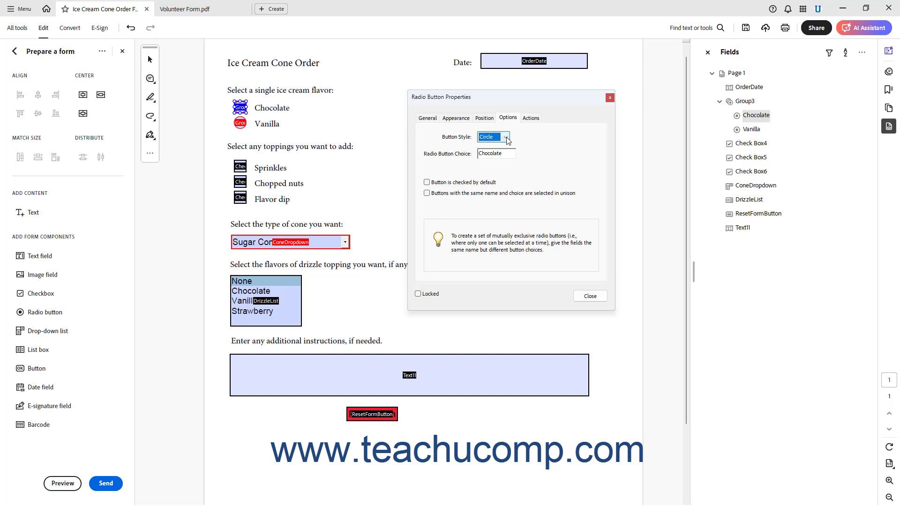
click(506, 137)
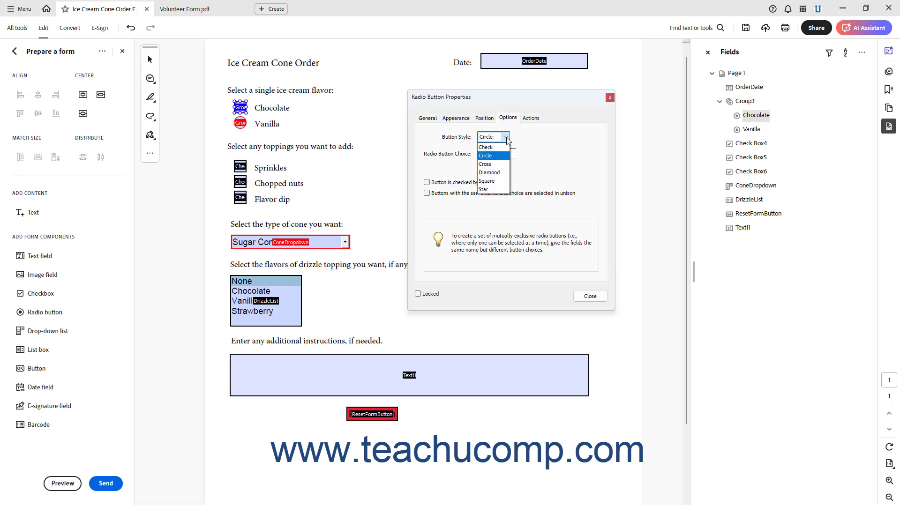
click(506, 137)
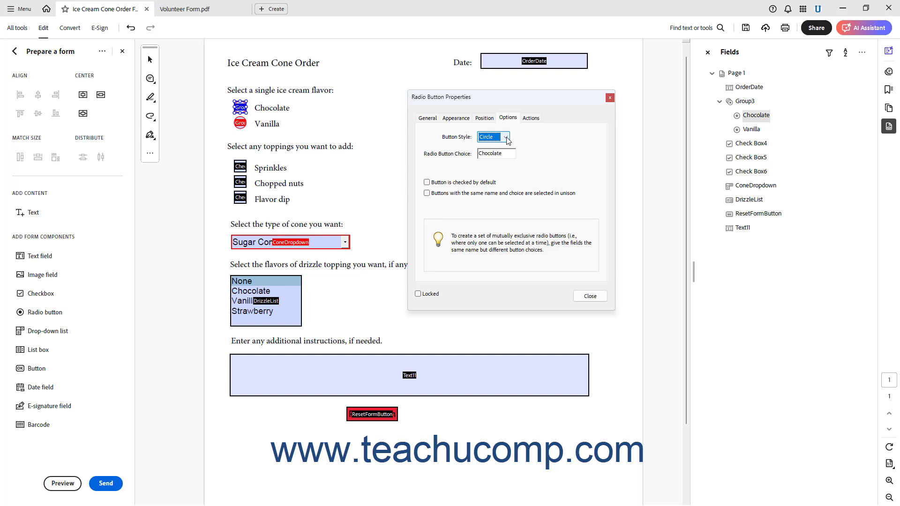
click(505, 154)
Review the Sprinkles check box's style and export value, set it as checked by default, and close its properties
click(241, 166)
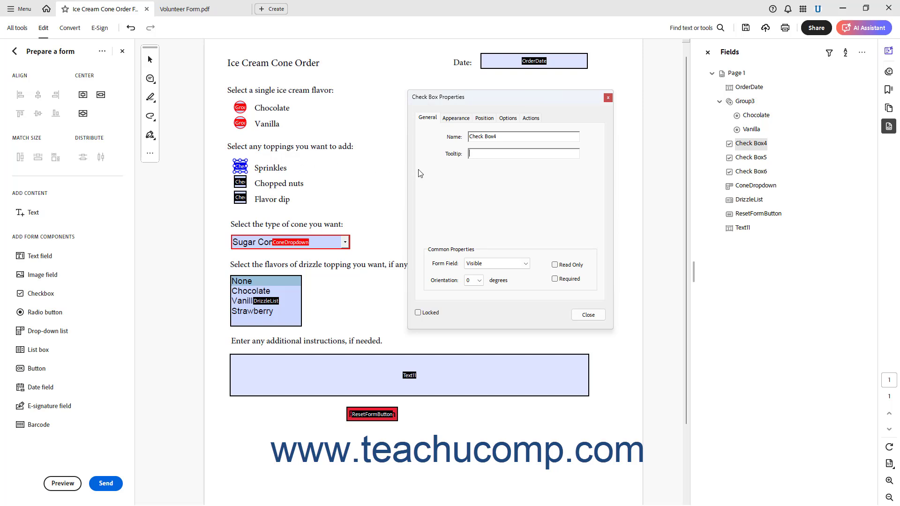
click(508, 119)
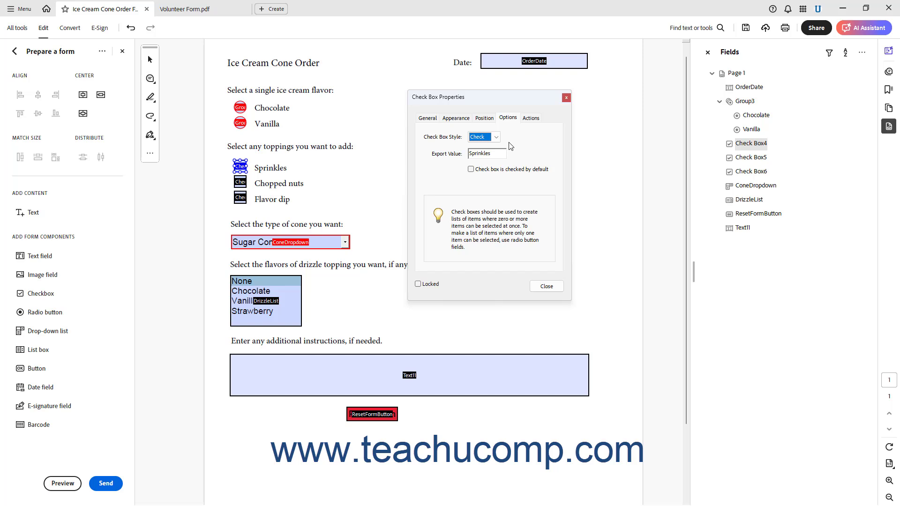
click(497, 137)
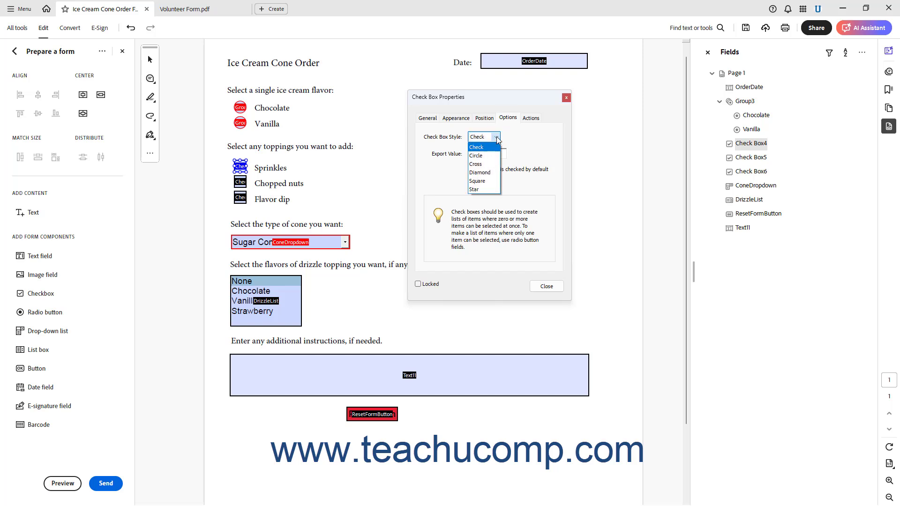
click(496, 137)
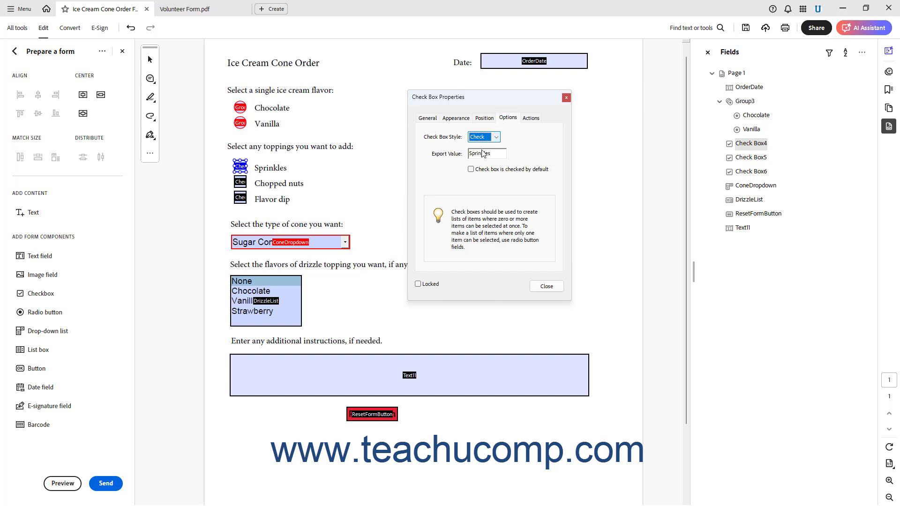
click(494, 153)
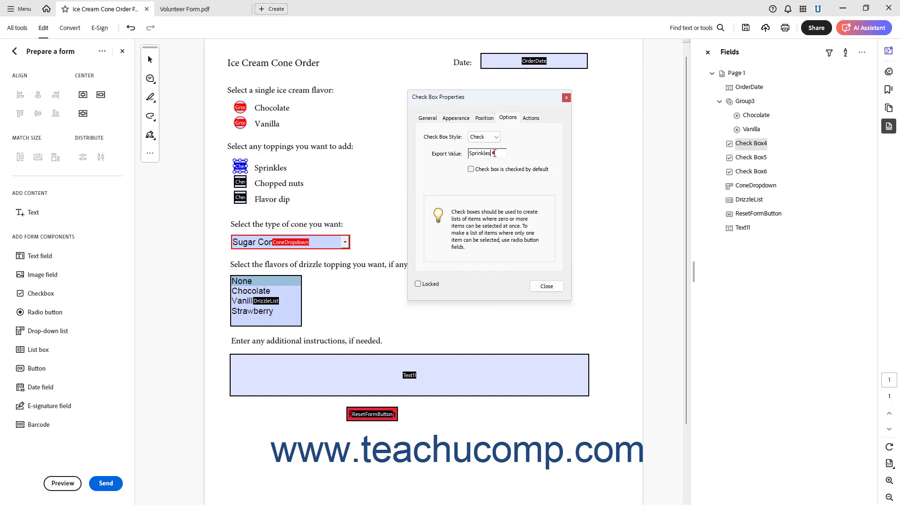
click(471, 170)
click(546, 285)
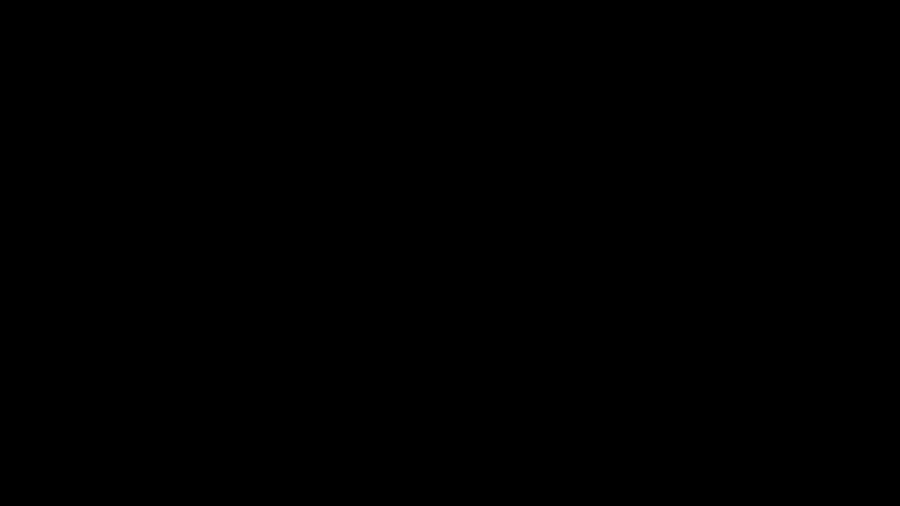